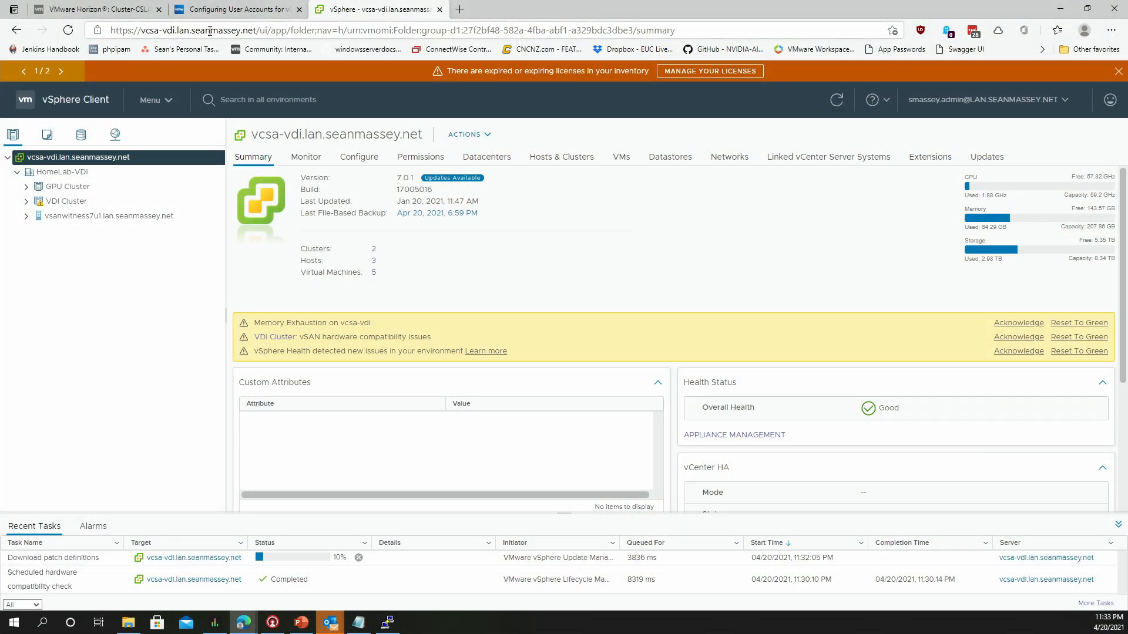
Open the access control roles in vSphere's administration area and select the Horizon Delegated Access role.
{"action": "left_click", "coordinate": [154, 100]}
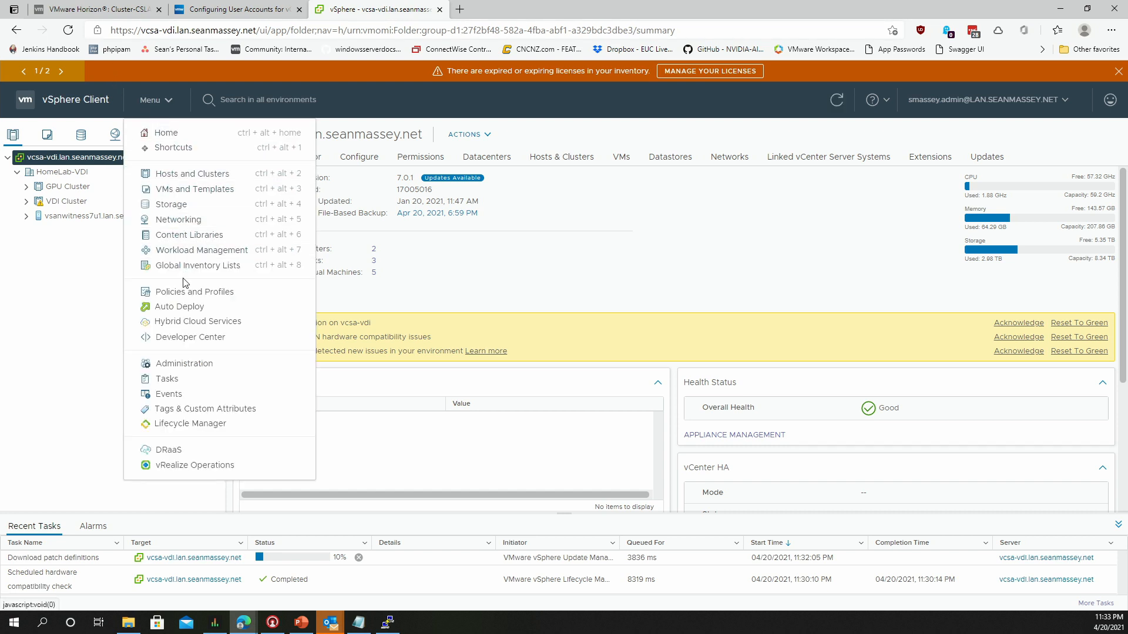
{"action": "left_click", "coordinate": [184, 365]}
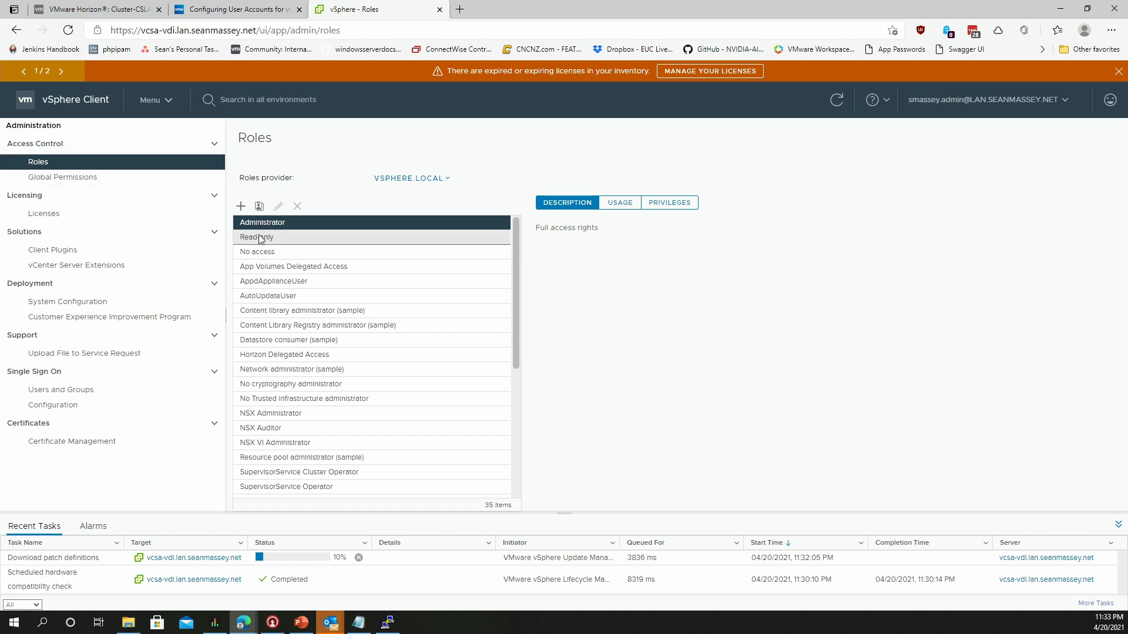
{"action": "left_click_drag", "start_coordinate": [517, 250], "coordinate": [498, 405]}
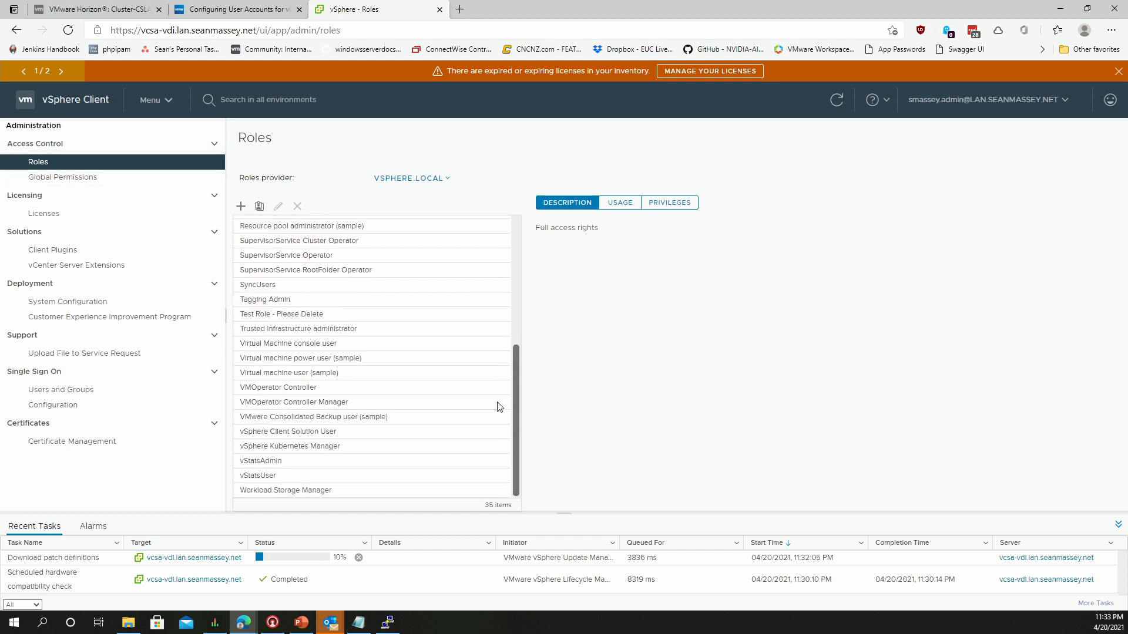
{"action": "scroll", "coordinate": [347, 359], "scroll_direction": "up", "scroll_amount": 5}
{"action": "left_click", "coordinate": [350, 356]}
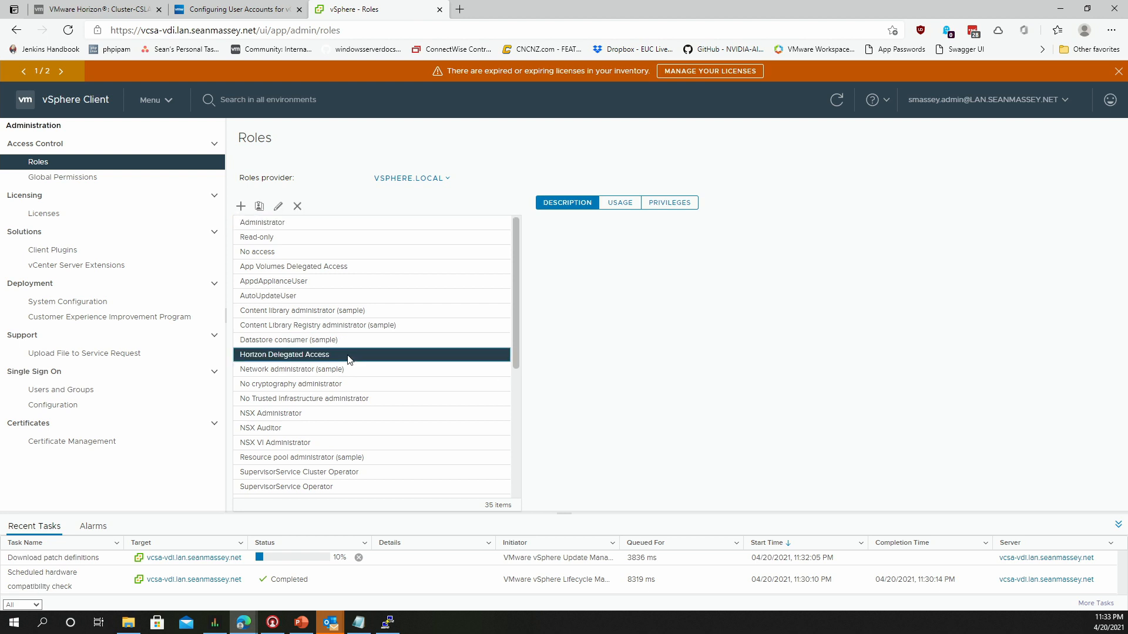
Examine the privileges of the Horizon Delegated Access role and the privilege categories offered for a new role.
{"action": "left_click", "coordinate": [676, 203]}
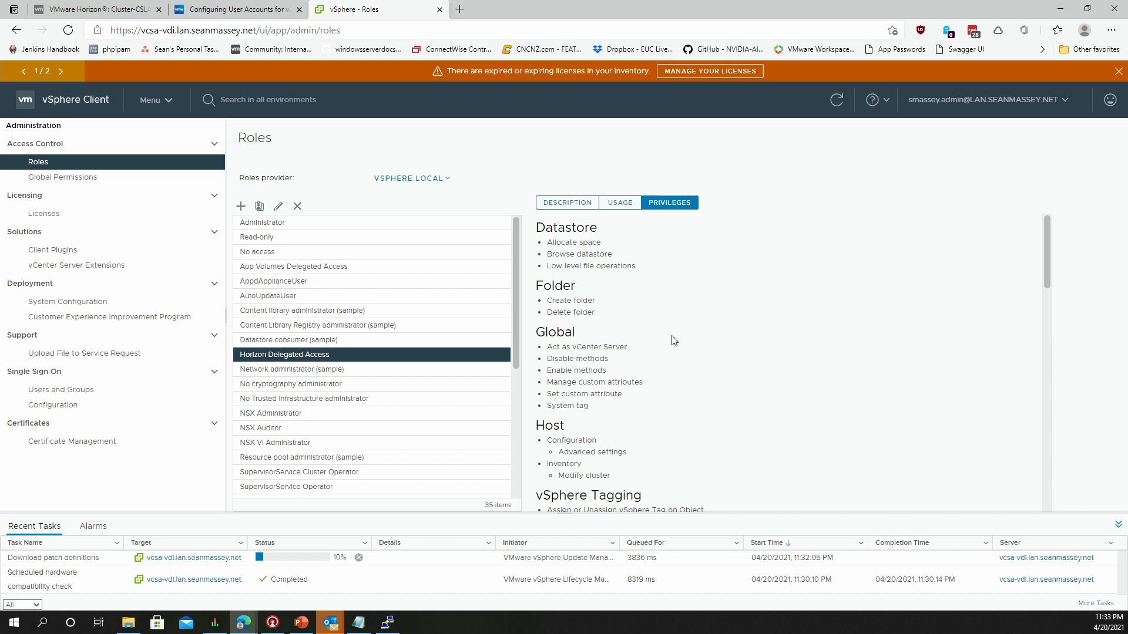
{"action": "scroll", "coordinate": [673, 341], "scroll_direction": "down", "scroll_amount": 2}
{"action": "scroll", "coordinate": [673, 341], "scroll_direction": "down", "scroll_amount": 12}
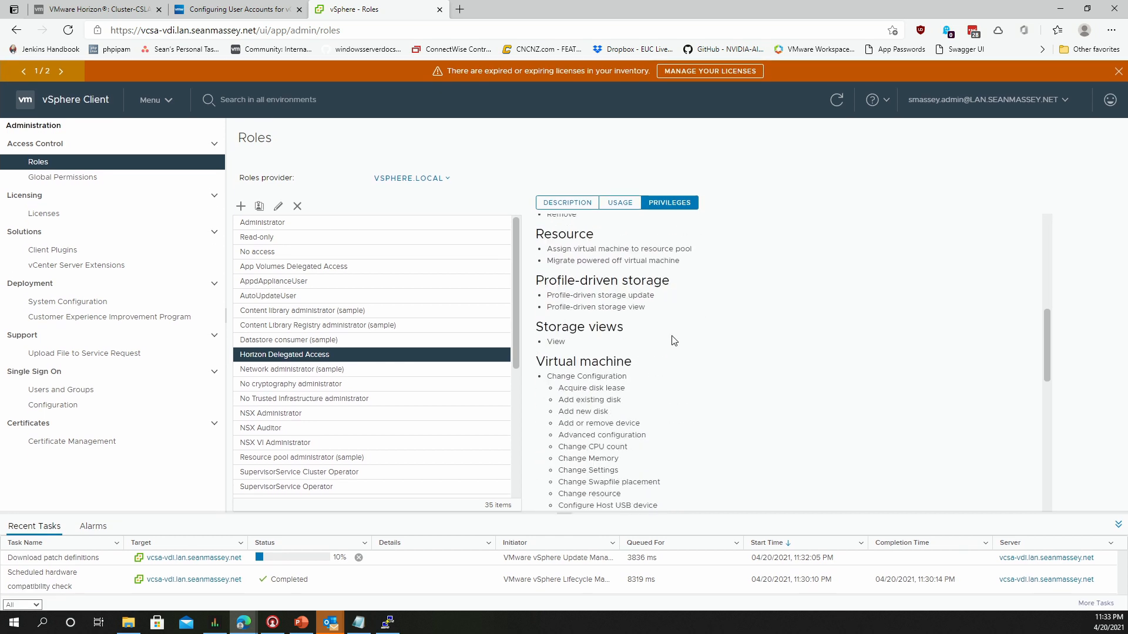
{"action": "scroll", "coordinate": [674, 341], "scroll_direction": "down", "scroll_amount": 3}
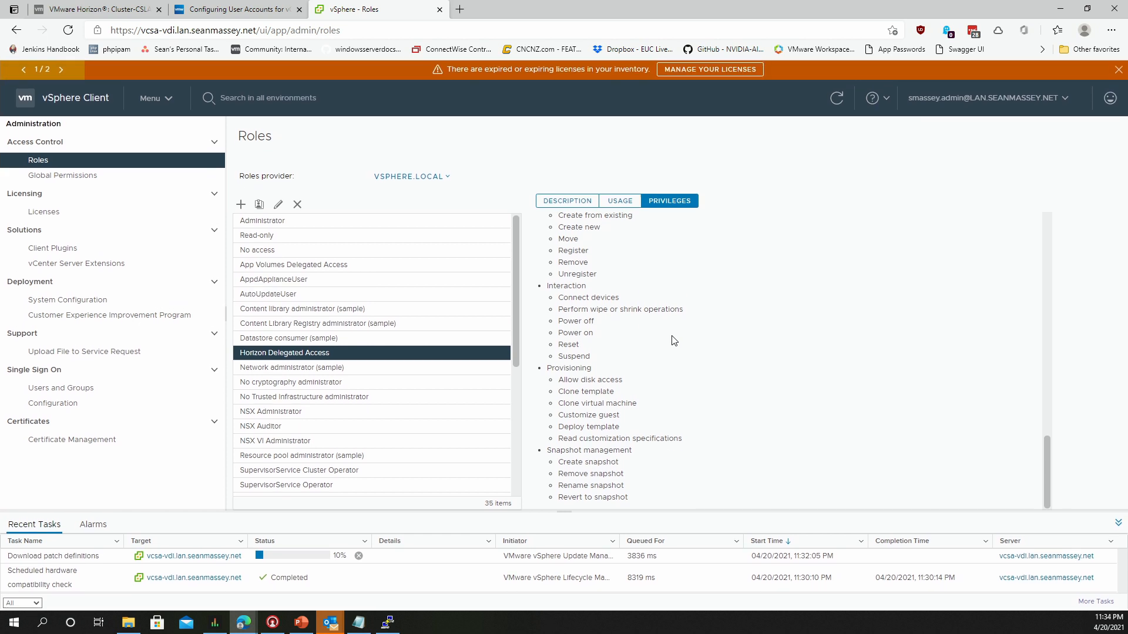
{"action": "left_click", "coordinate": [243, 204]}
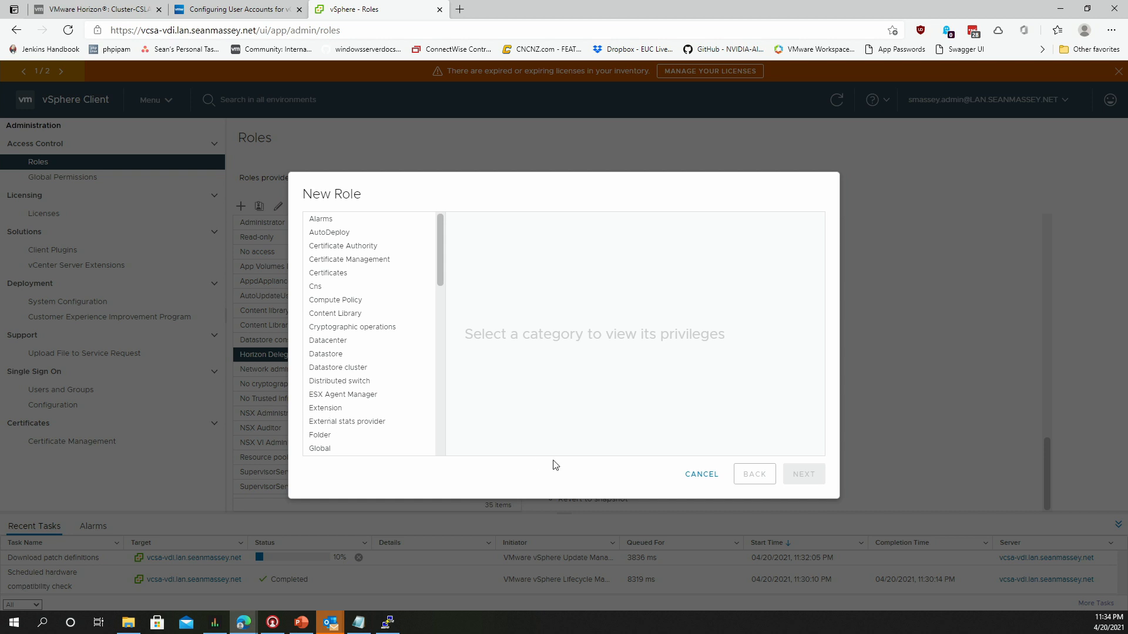
{"action": "left_click", "coordinate": [696, 476]}
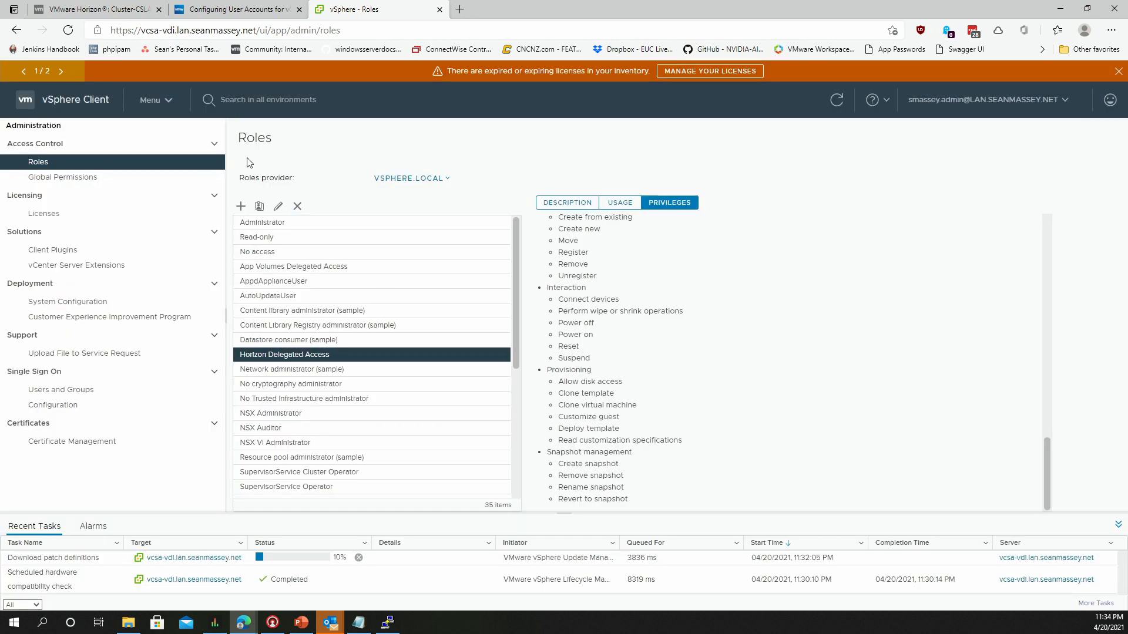
Go to the Hosts and Clusters inventory and start adding a permission on the root vcsa-vdi vCenter server.
{"action": "left_click", "coordinate": [154, 101]}
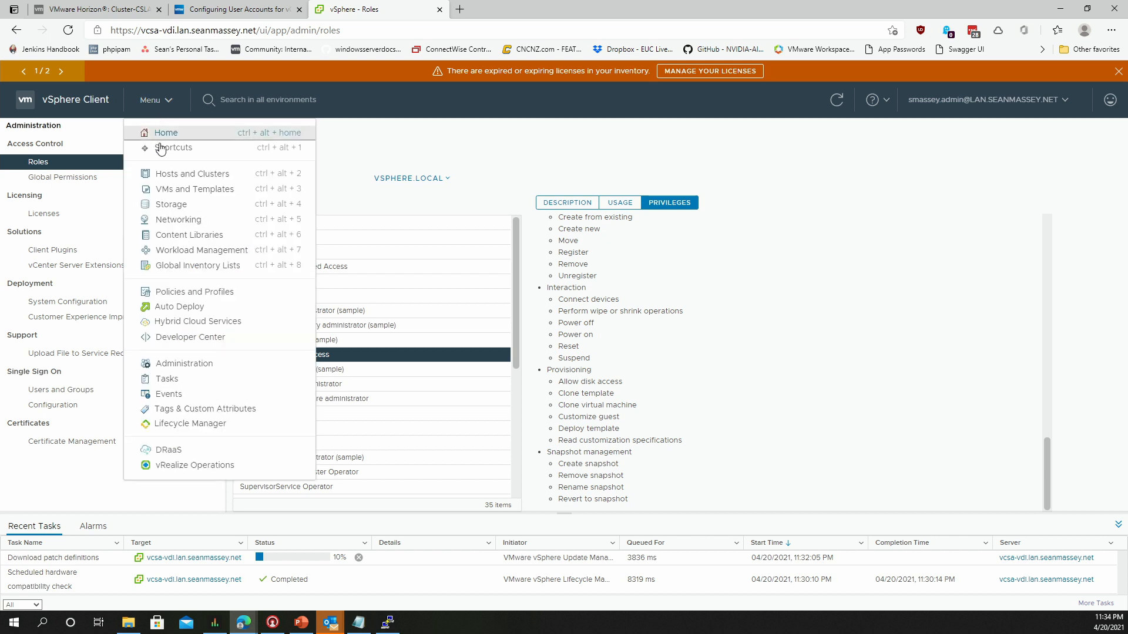
{"action": "left_click", "coordinate": [170, 176]}
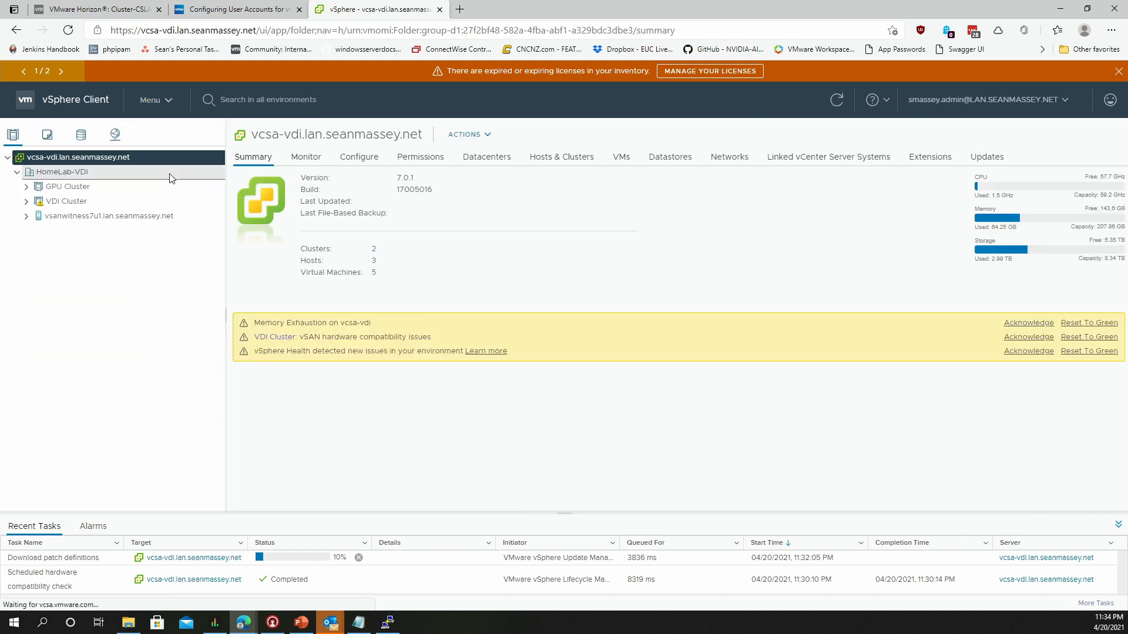
{"action": "right_click", "coordinate": [92, 157]}
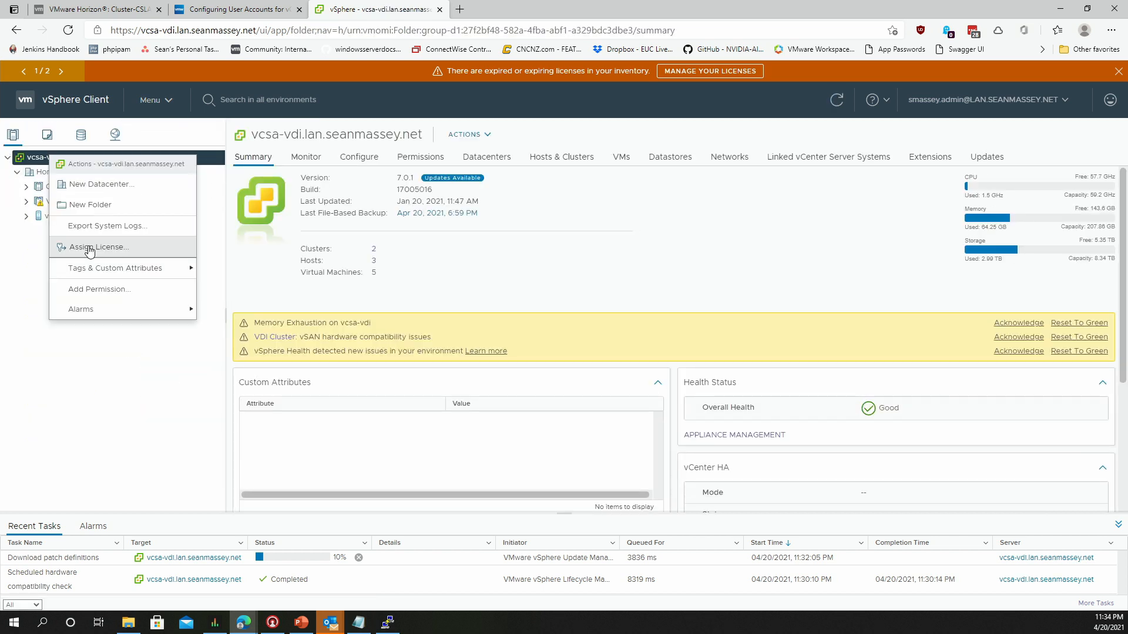
{"action": "left_click", "coordinate": [94, 290]}
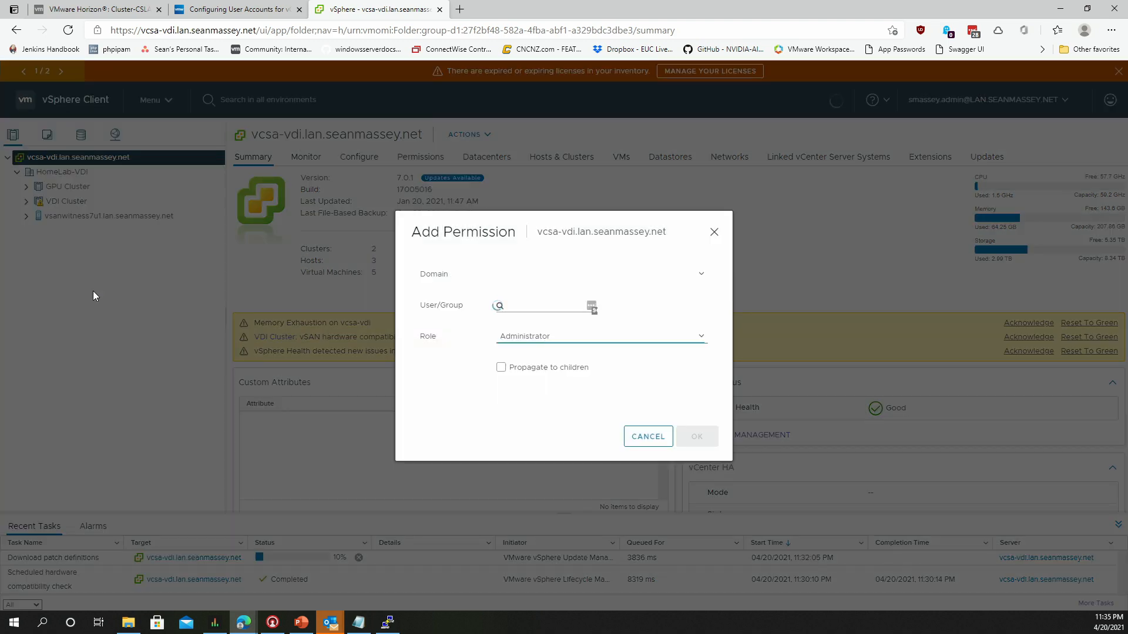
Set the permission's domain to the lan Active Directory domain and enter ViewAdmin as the user or group.
{"action": "left_click", "coordinate": [609, 277]}
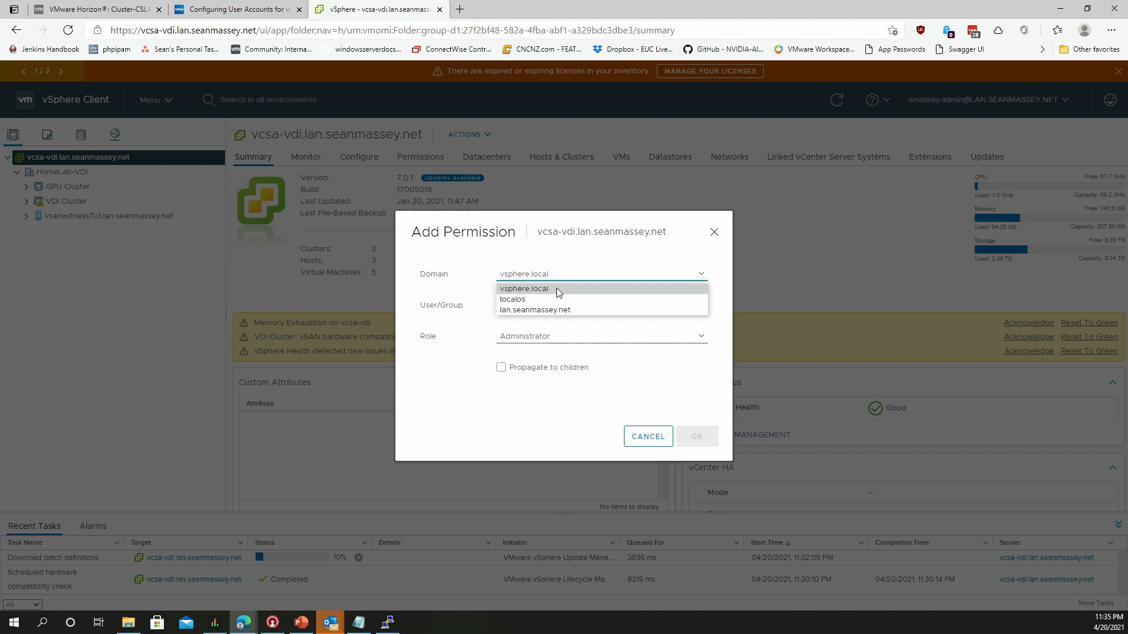
{"action": "left_click", "coordinate": [517, 291]}
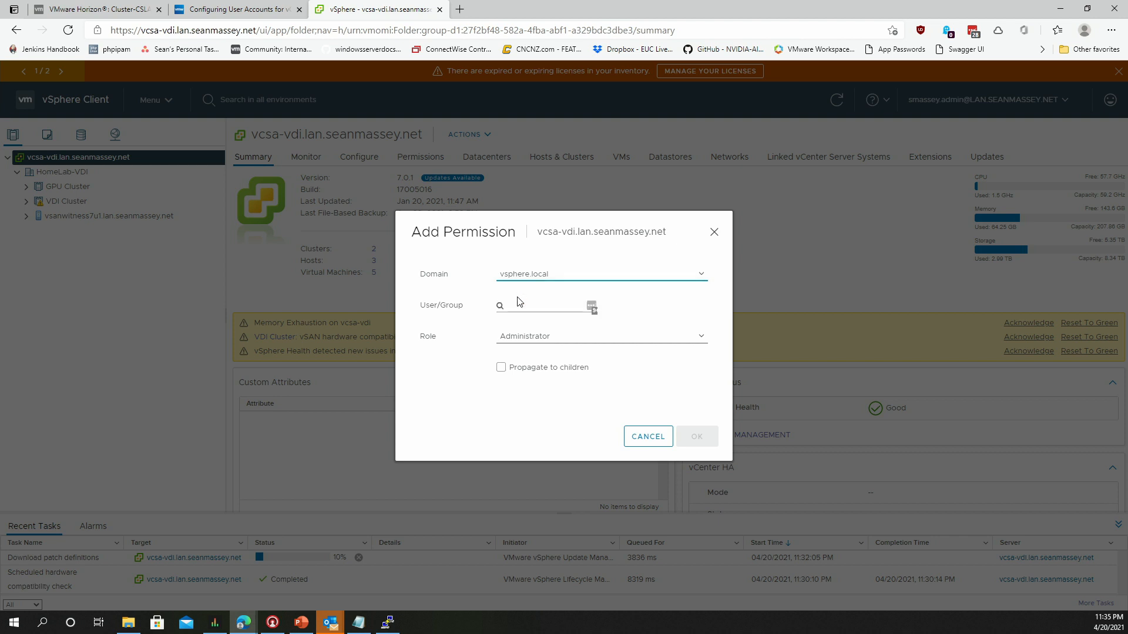
{"action": "left_click", "coordinate": [518, 303]}
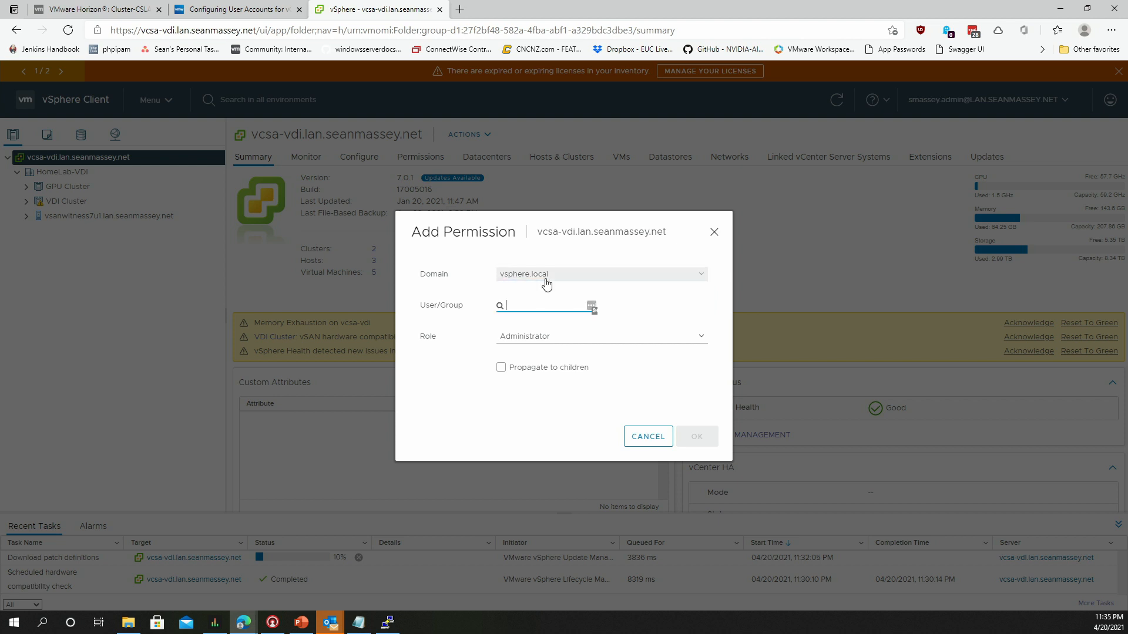
{"action": "left_click", "coordinate": [569, 276]}
{"action": "left_click", "coordinate": [564, 312]}
{"action": "left_click", "coordinate": [526, 308]}
{"action": "type", "text": "ViewAdmin"}
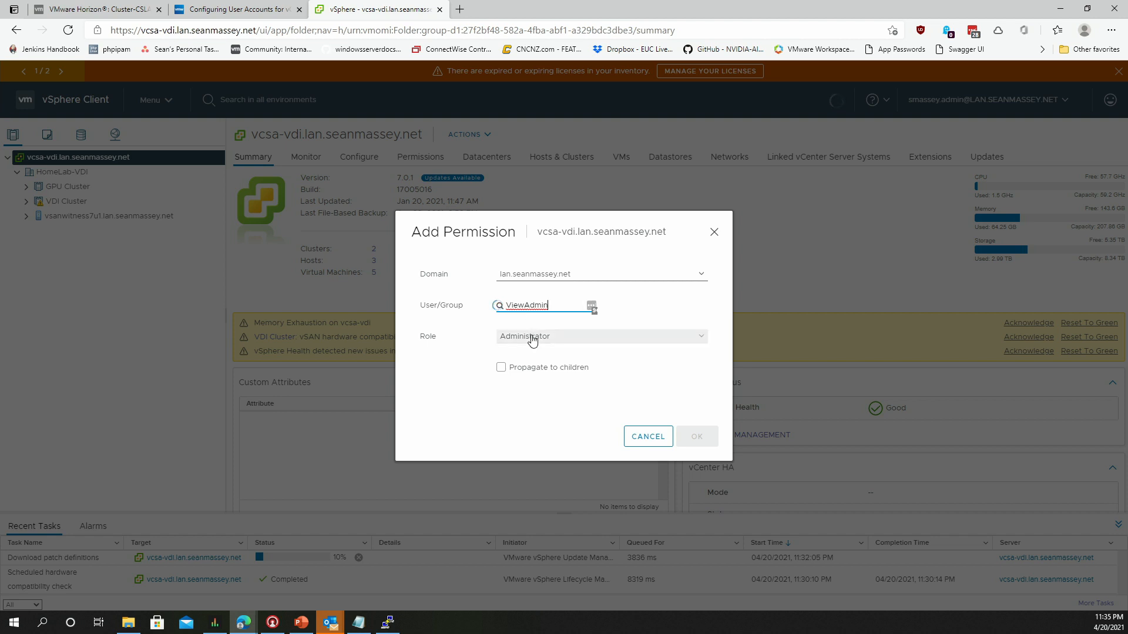
Assign the Horizon Delegated Access role to the permission and enable its propagation to children.
{"action": "left_click", "coordinate": [532, 337]}
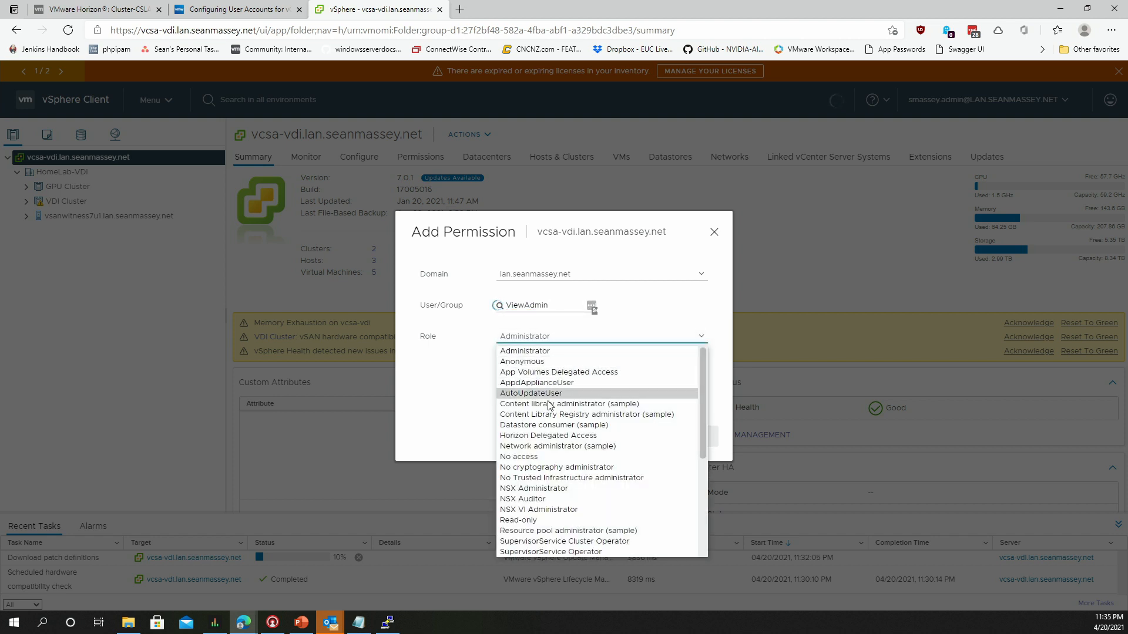
{"action": "scroll", "coordinate": [527, 388], "scroll_direction": "down", "scroll_amount": 1}
{"action": "left_click", "coordinate": [527, 387]}
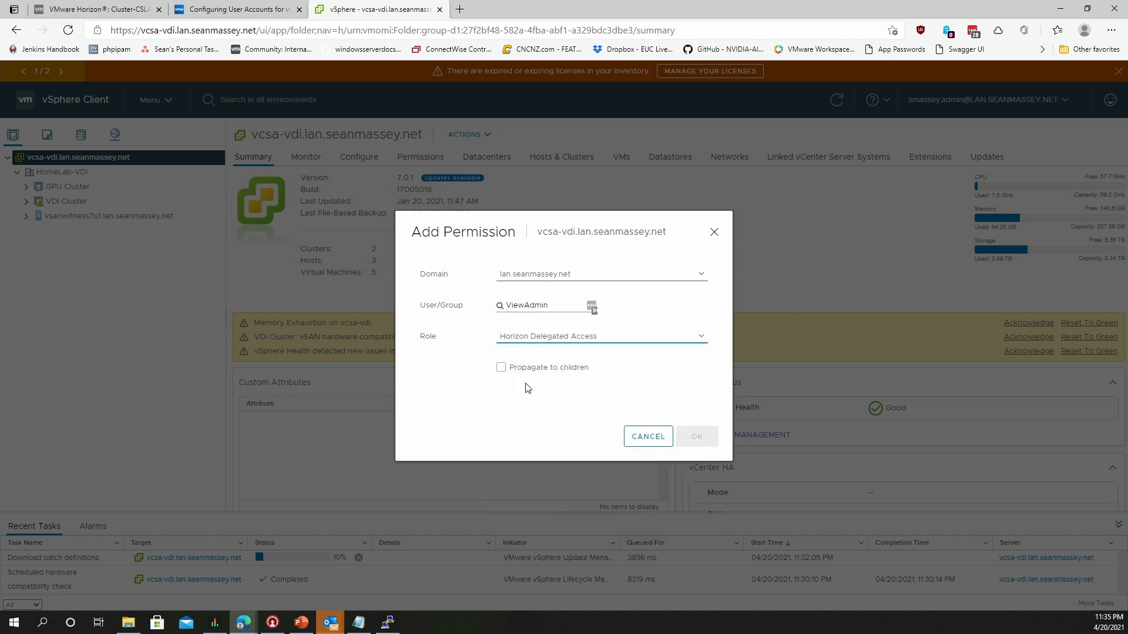
{"action": "left_click", "coordinate": [512, 368]}
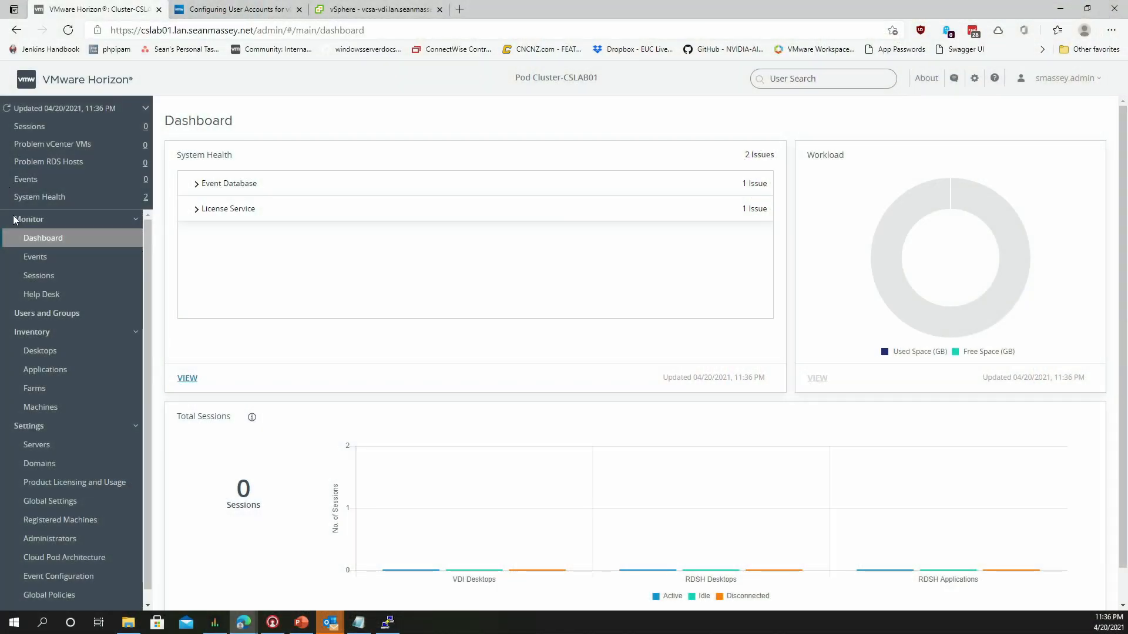
In the VMware Horizon console, start adding a vCenter server and enter the fully qualified name of vcsa-vdi as its address.
{"action": "left_click", "coordinate": [36, 446]}
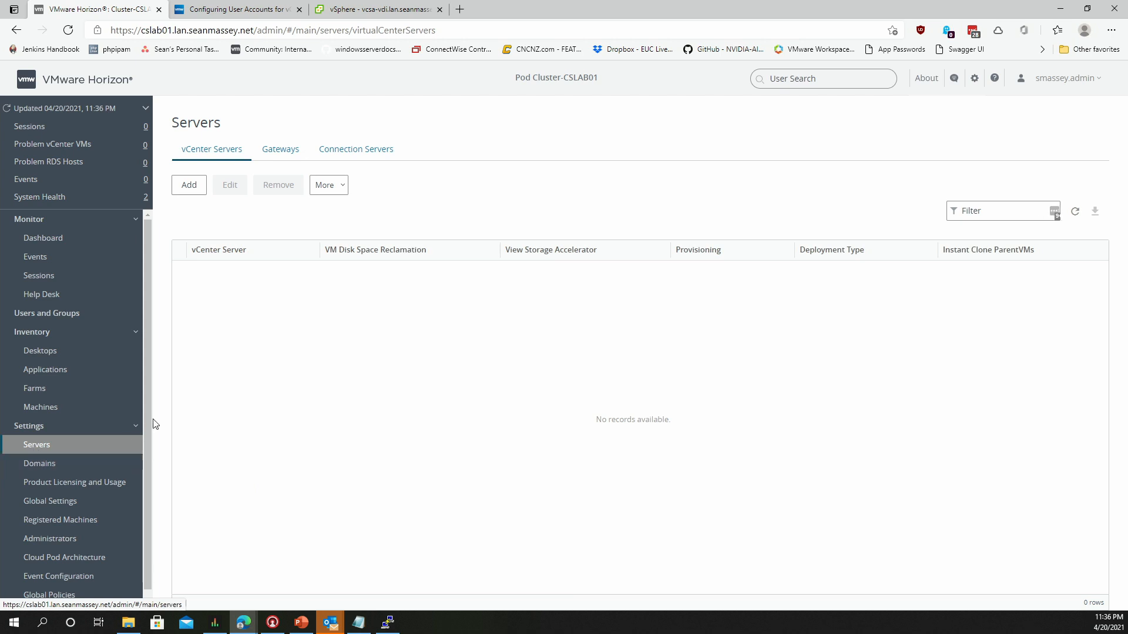
{"action": "left_click", "coordinate": [182, 185]}
{"action": "left_click", "coordinate": [443, 181]}
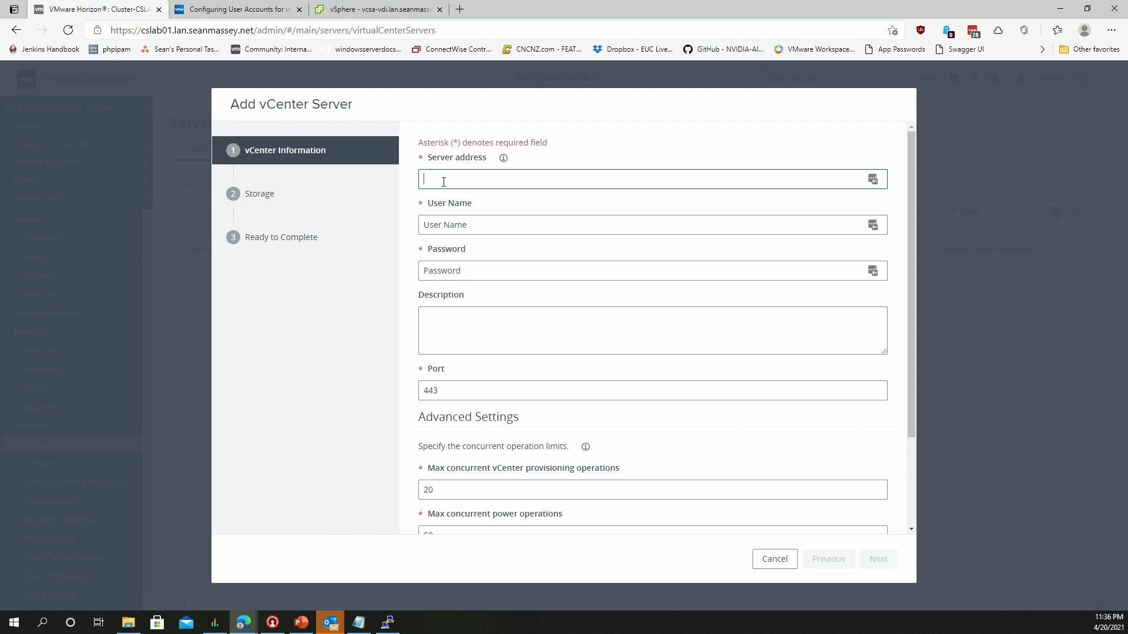
{"action": "type", "text": "vcsa0"}
{"action": "type", "text": "vdi.lan.seanmassey.et"}
{"action": "key", "text": "Tab"}
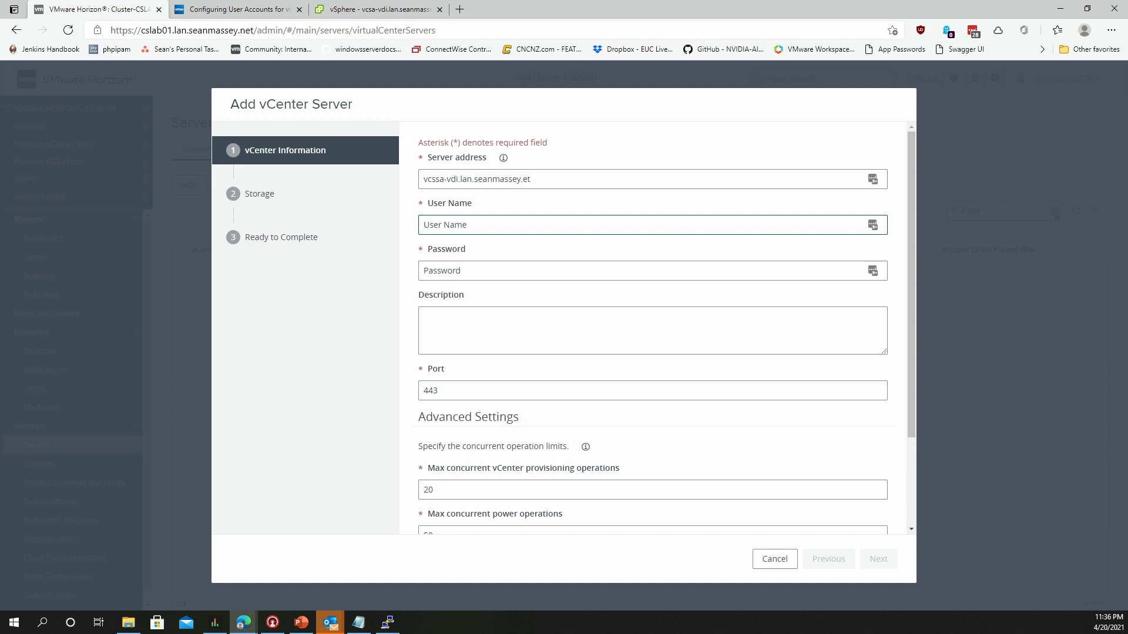
Enter the vCenter service account's user name and password, keep the default port and operation limits, and continue to the storage settings.
{"action": "key", "text": "ctrl+v"}
{"action": "key", "text": "Tab"}
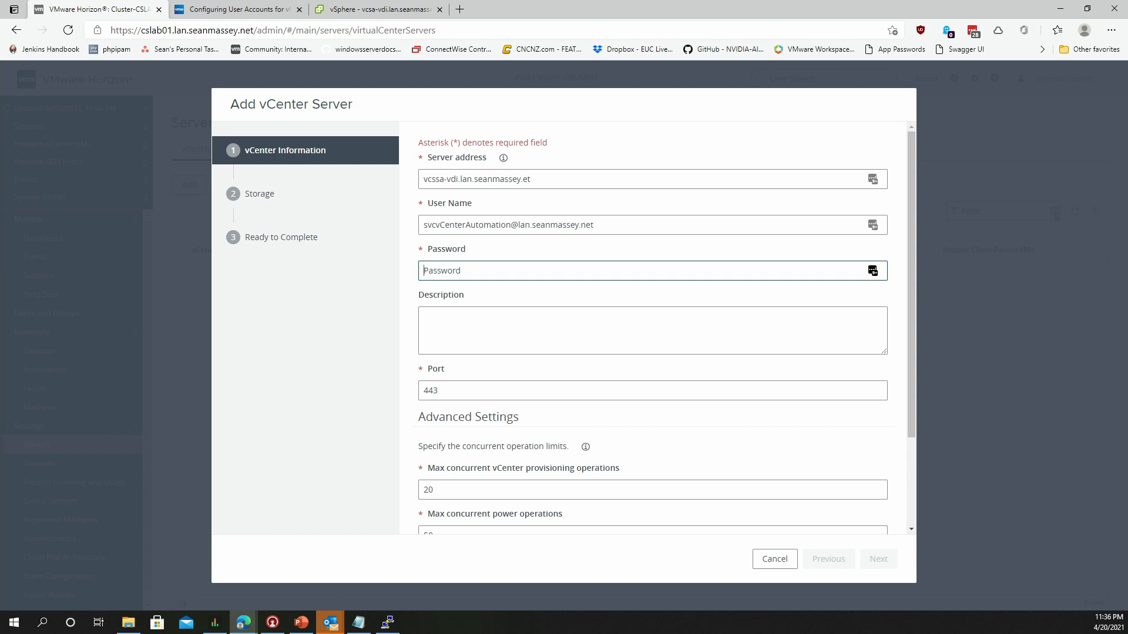
{"action": "key", "text": "ctrl+v"}
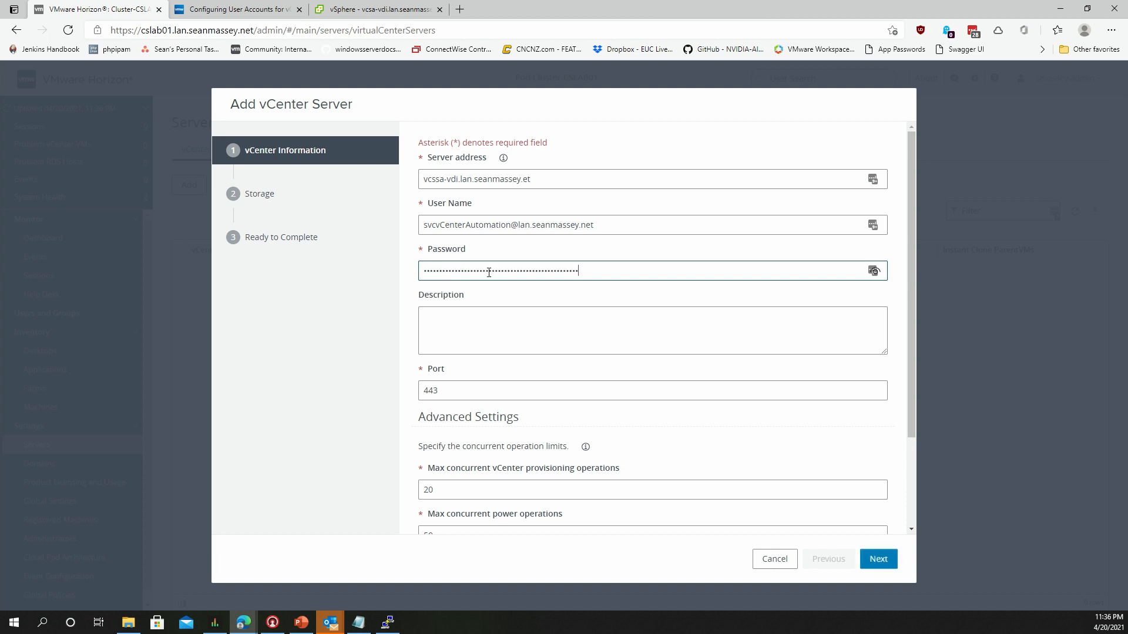
{"action": "scroll", "coordinate": [641, 394], "scroll_direction": "down", "scroll_amount": 2}
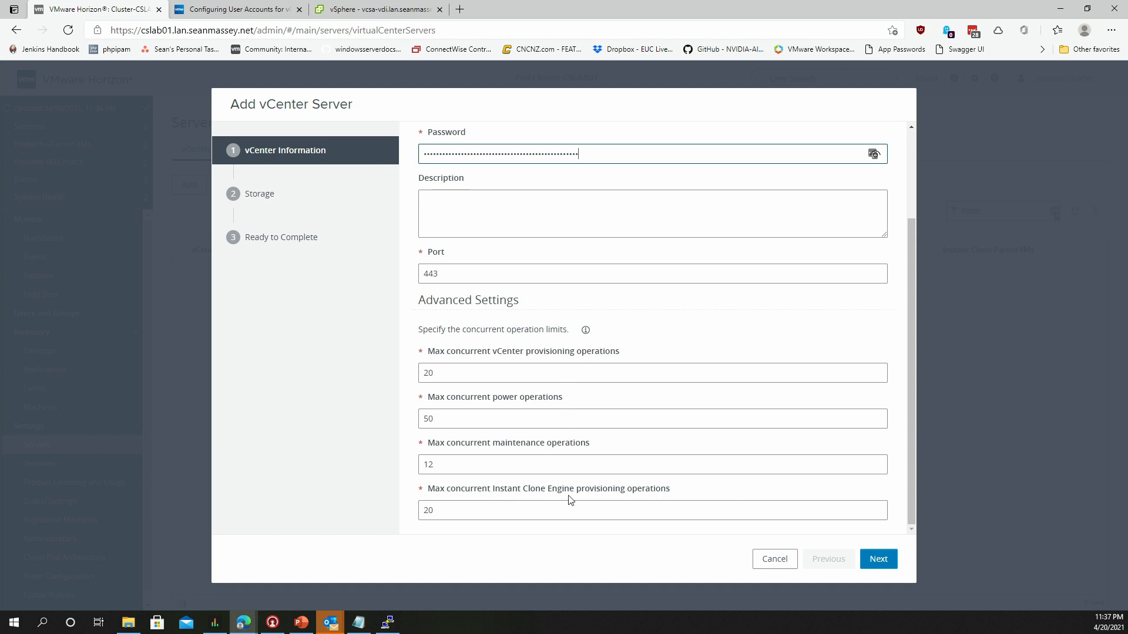
{"action": "left_click", "coordinate": [883, 557]}
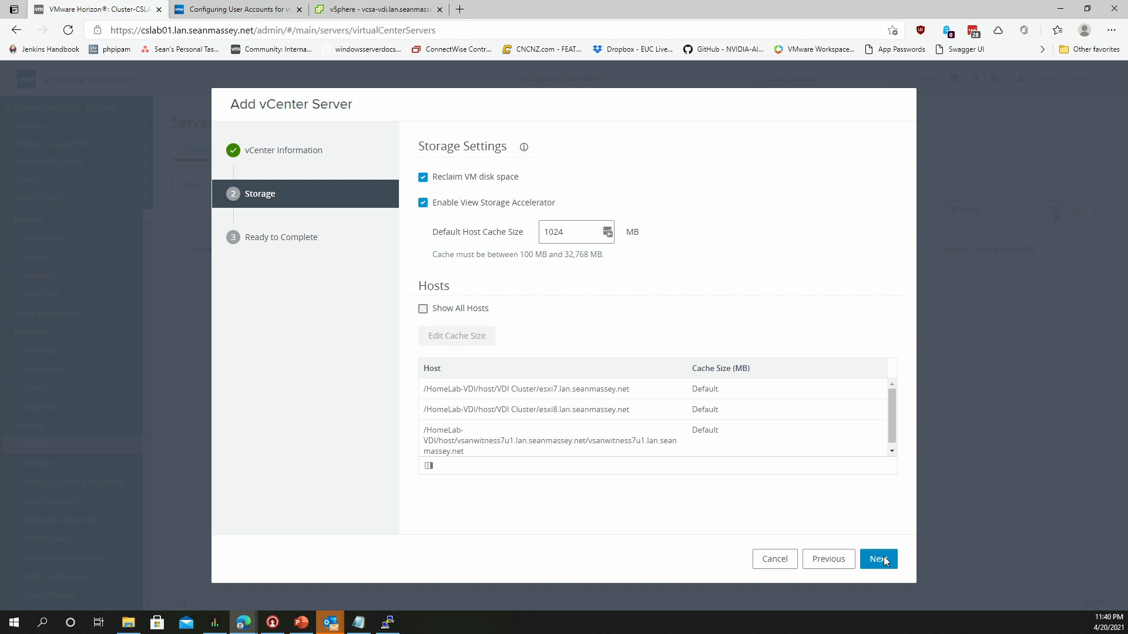
Disable VM disk space reclamation and View Storage Accelerator, and submit the new vCenter server.
{"action": "left_click", "coordinate": [422, 177]}
{"action": "left_click", "coordinate": [423, 203]}
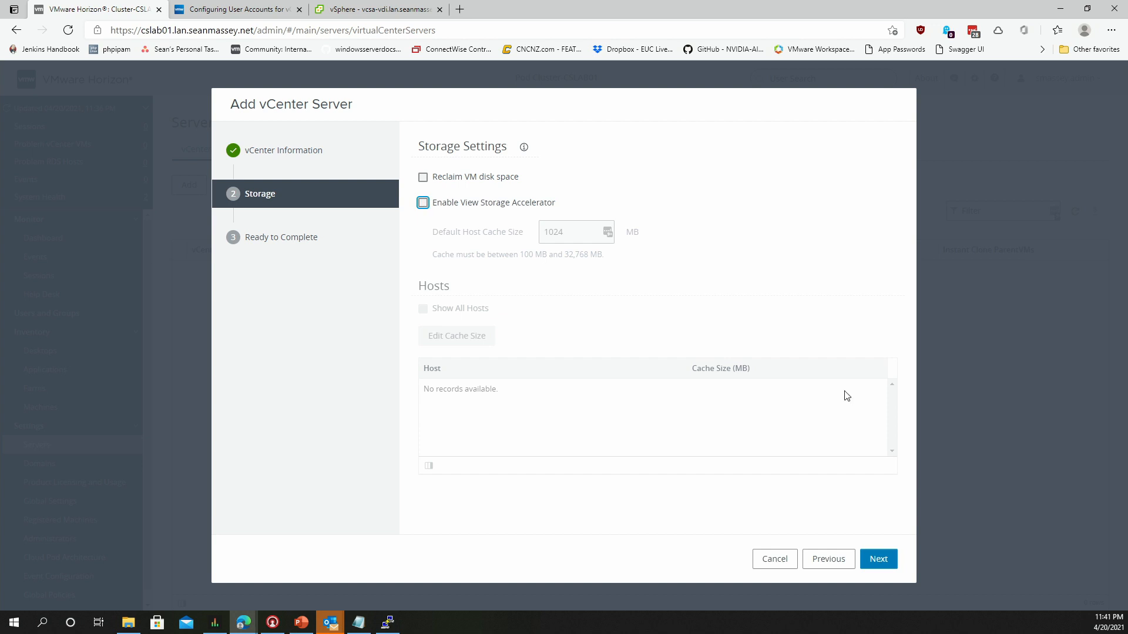
{"action": "left_click", "coordinate": [881, 559]}
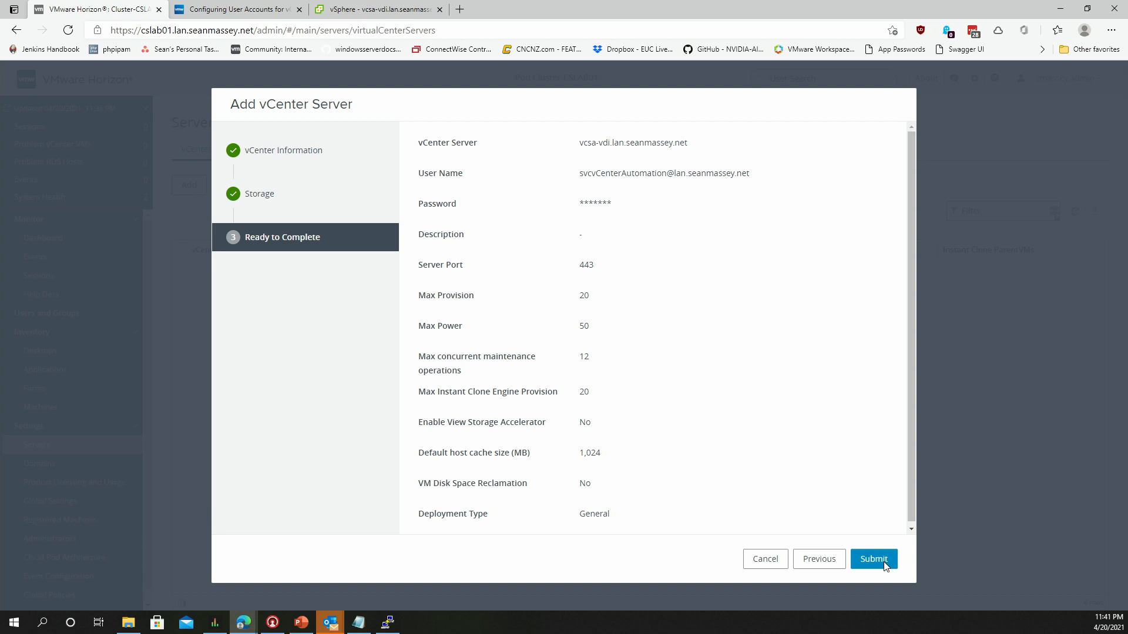
{"action": "left_click", "coordinate": [884, 564]}
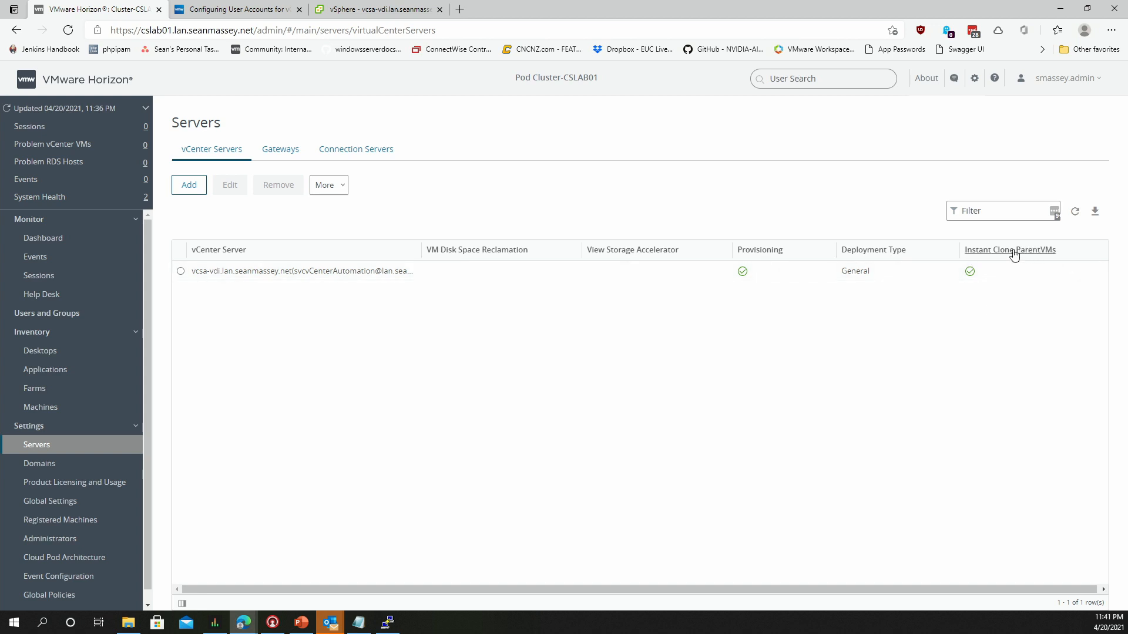
Open the newly added vcsa-vdi vCenter server for editing.
{"action": "left_click", "coordinate": [182, 274]}
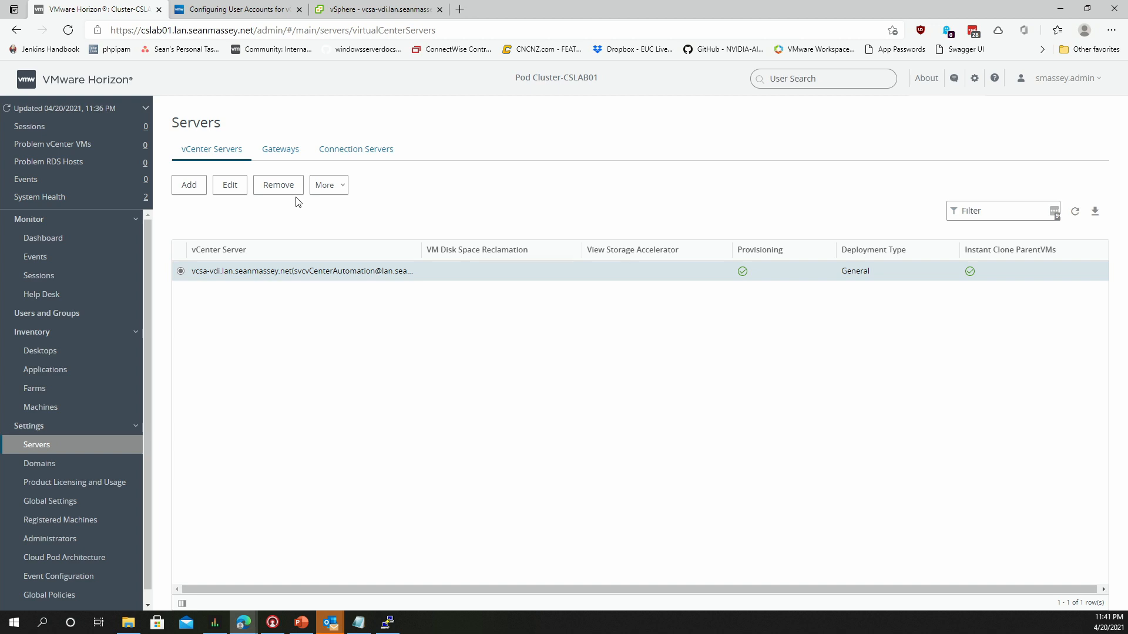
{"action": "left_click", "coordinate": [229, 192]}
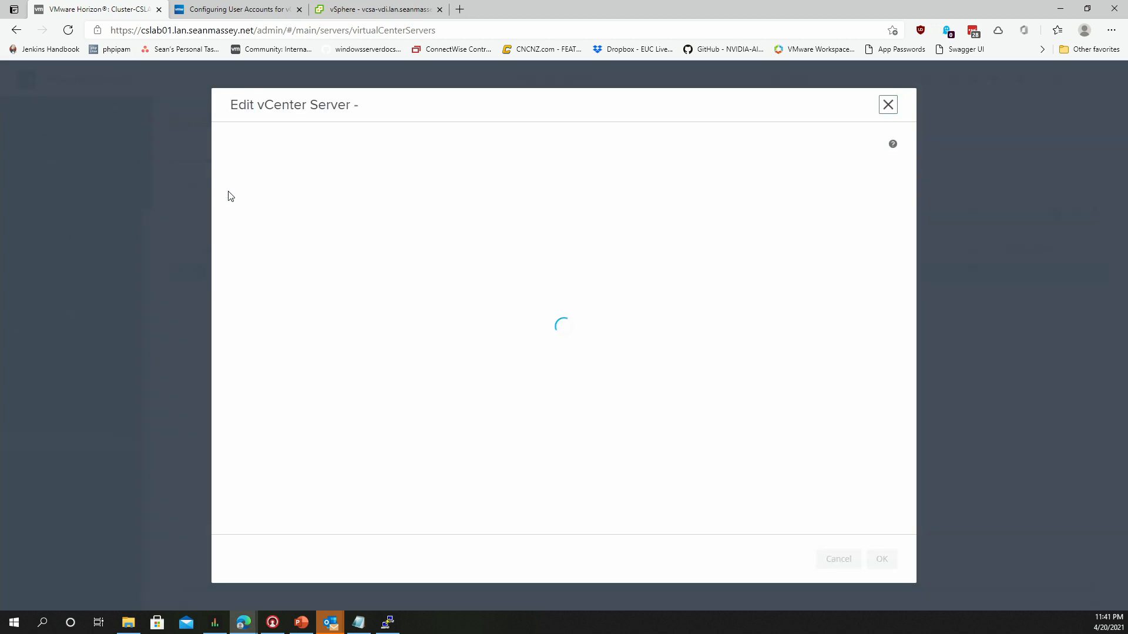